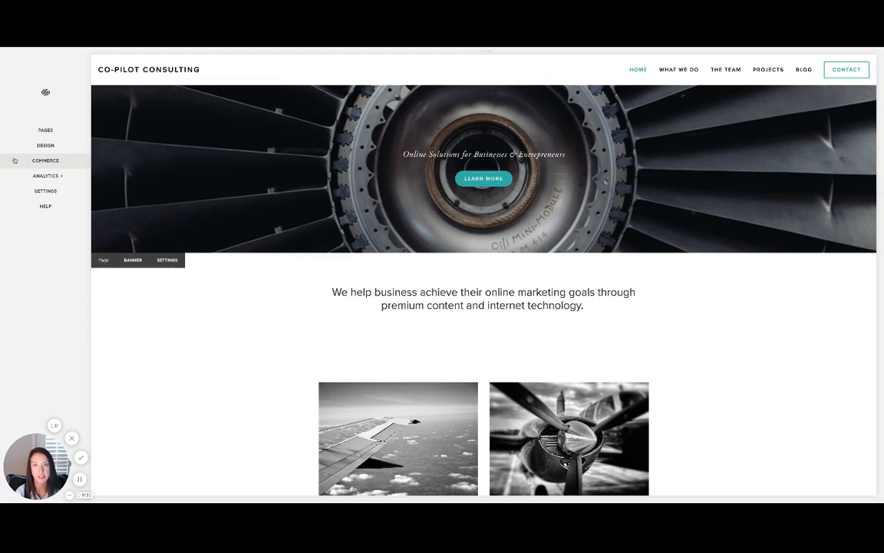
# Start a new post on the site's BLOG page
pyautogui.click(46, 130)
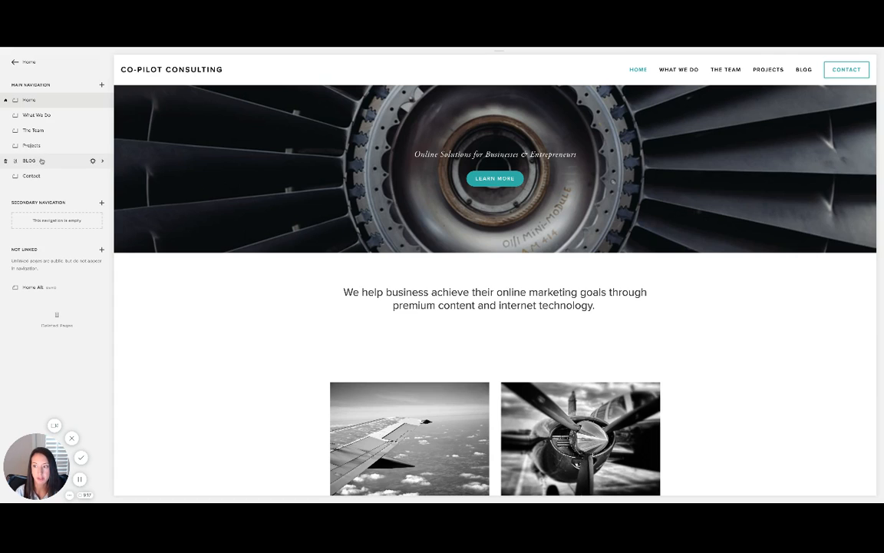
pyautogui.click(42, 160)
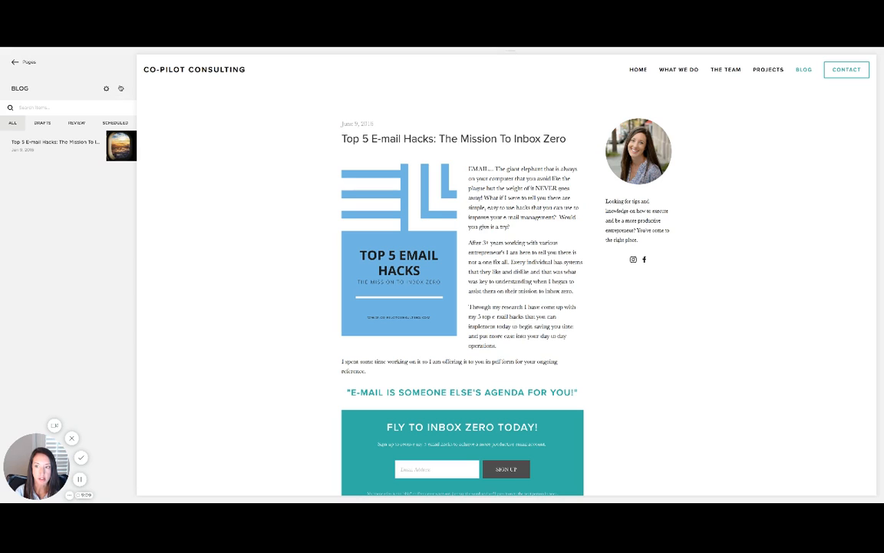
pyautogui.click(121, 89)
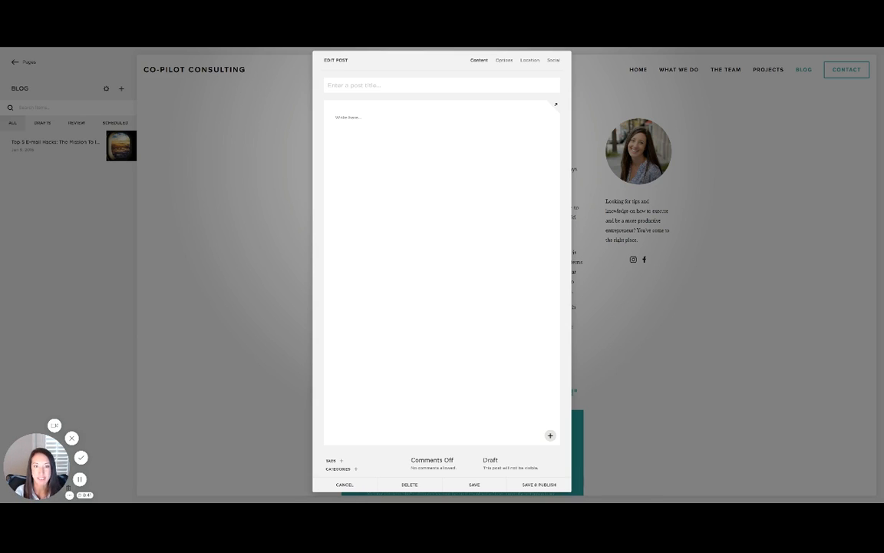
# Title the post THIS IS A YOGA BLOG and paste the copied Lorem Ipsum text as its body
pyautogui.click(377, 87)
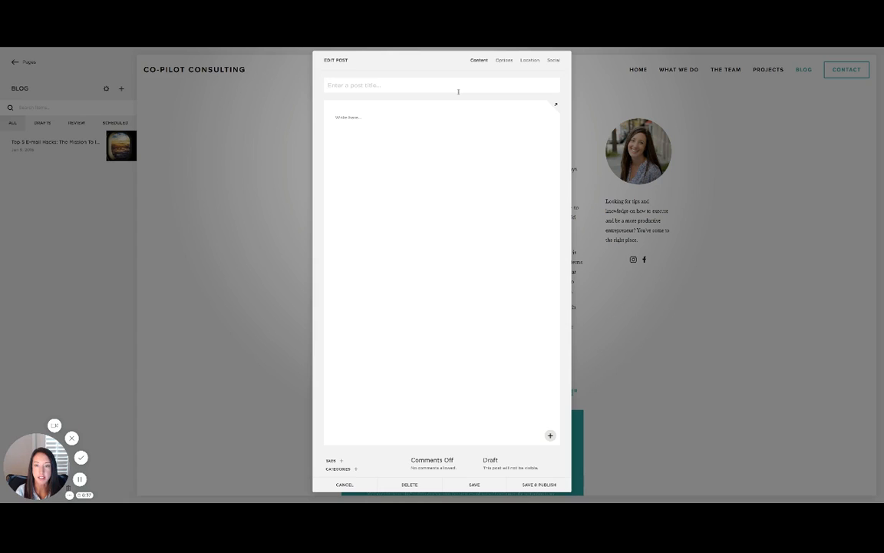
pyautogui.write('THIS IS A YOGA BLOG')
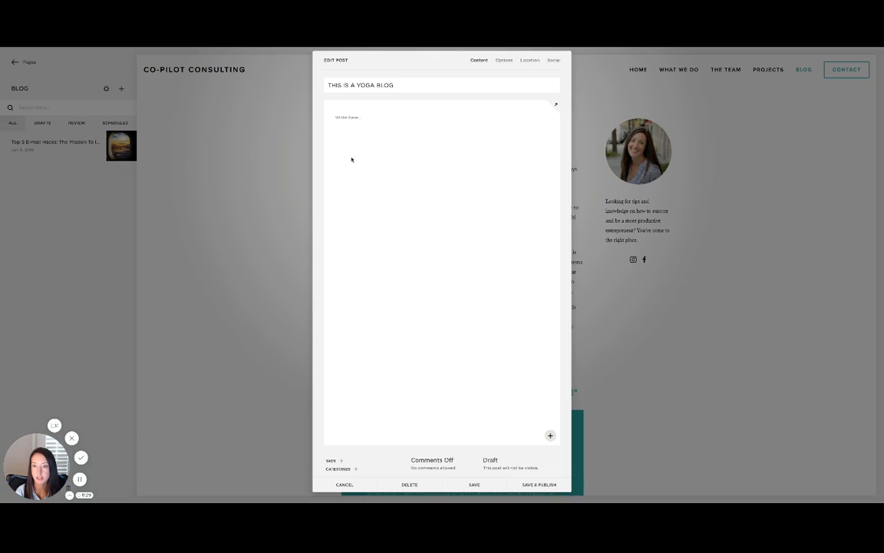
pyautogui.click(338, 118)
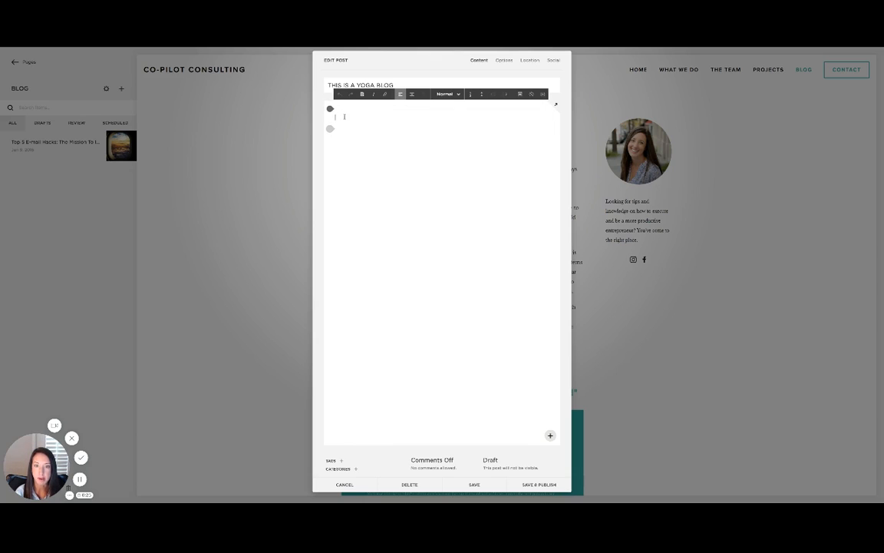
pyautogui.hotkey('ctrl', 'v')
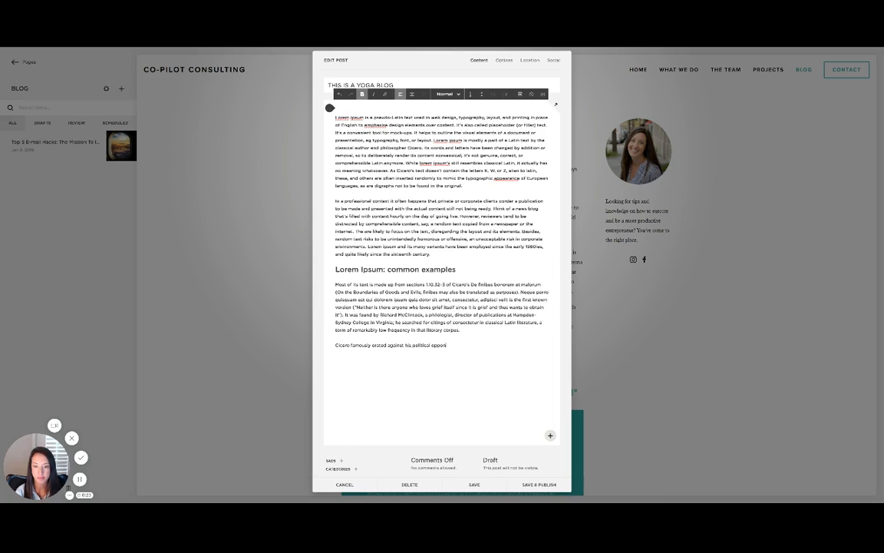
# Format the "Lorem Ipsum: common examples" line in the post body as Heading 3
pyautogui.click(421, 270)
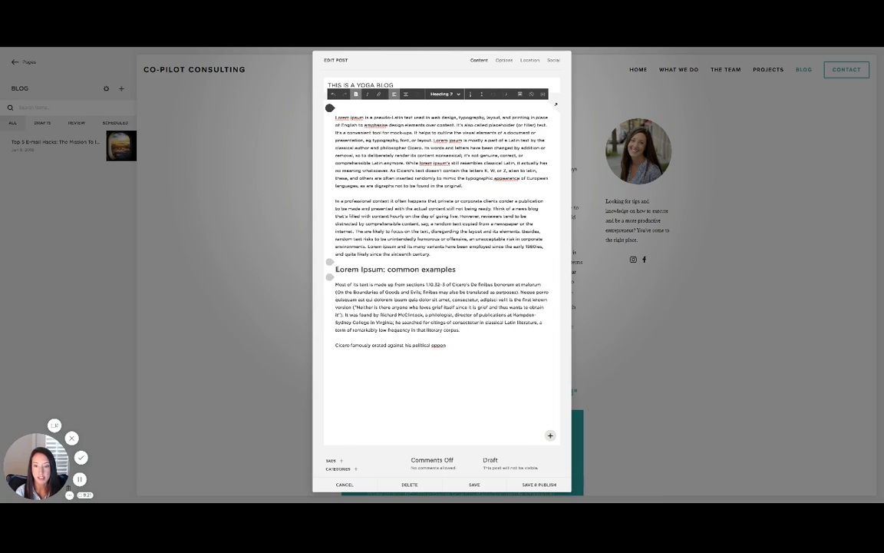
pyautogui.moveTo(335, 269); pyautogui.dragTo(459, 271)
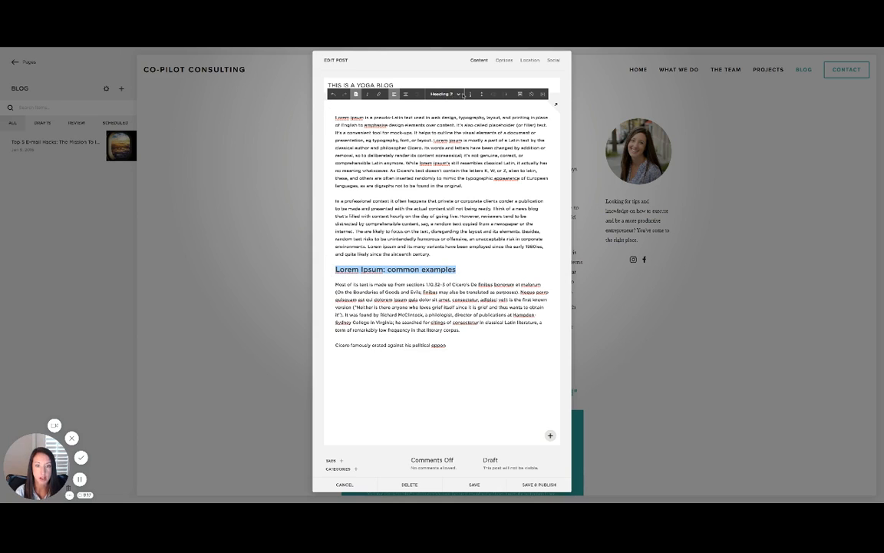
pyautogui.click(453, 94)
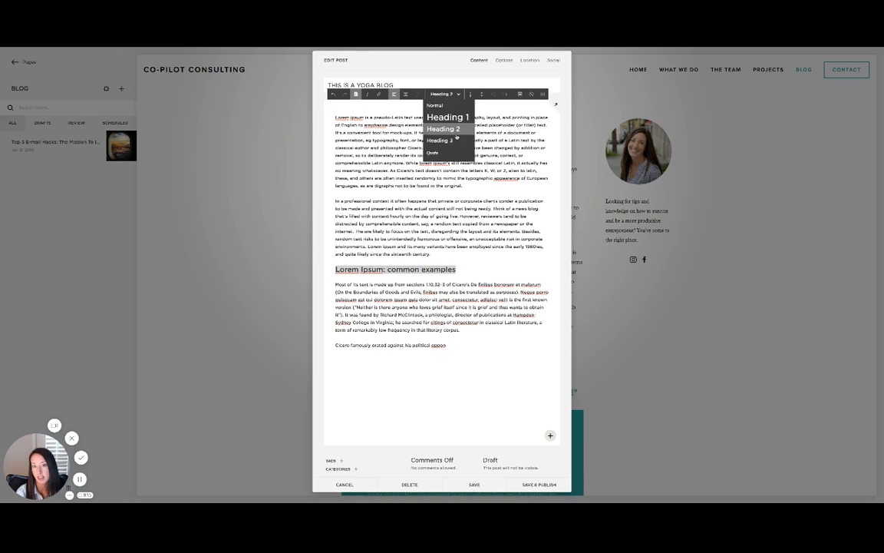
pyautogui.click(453, 139)
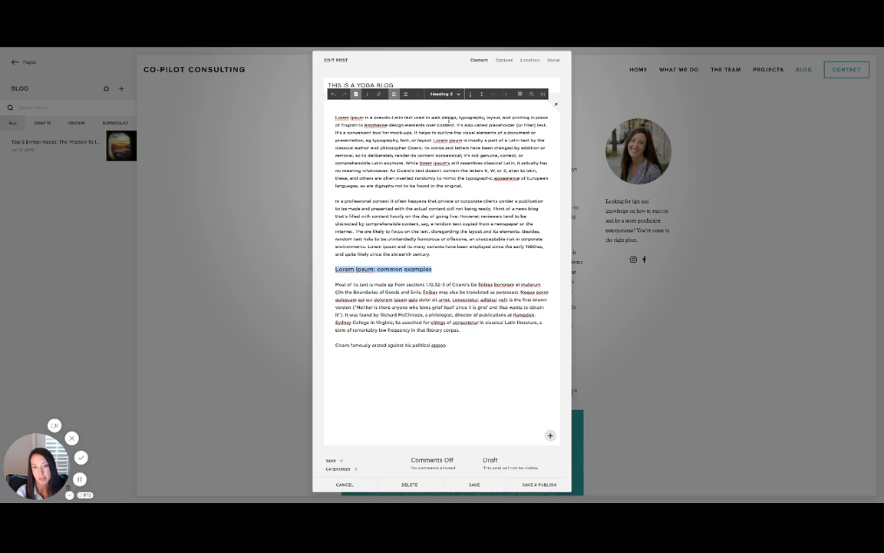
pyautogui.click(449, 93)
pyautogui.click(443, 129)
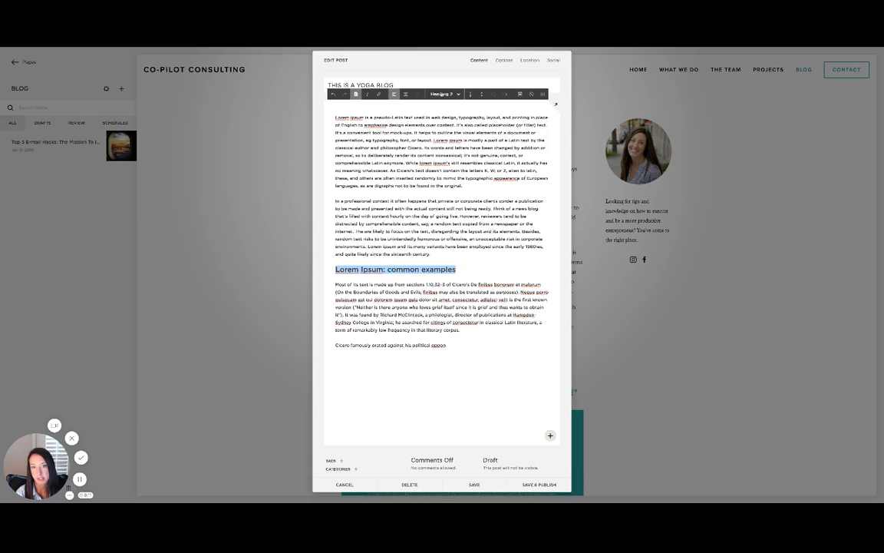
pyautogui.click(447, 94)
pyautogui.click(451, 140)
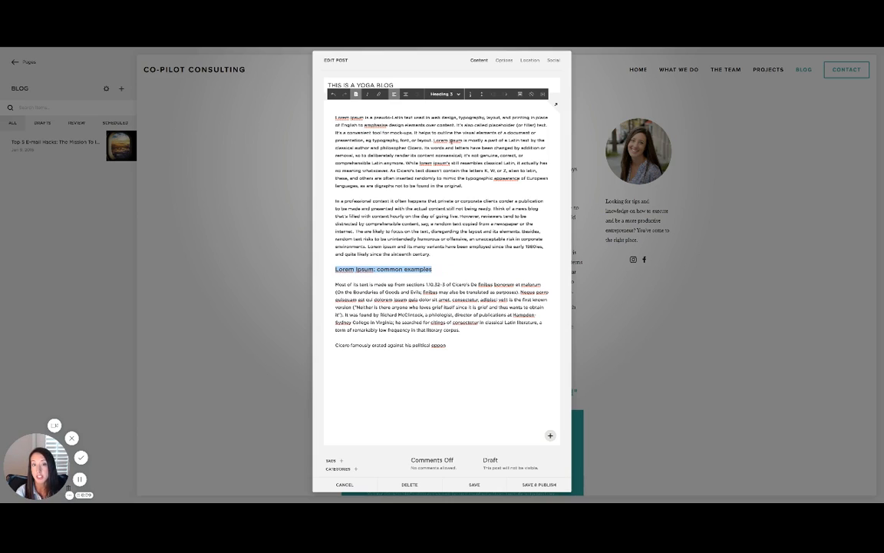
# Remove the bold formatting from the body paragraphs above and below the "Lorem Ipsum: common examples" heading
pyautogui.click(426, 178)
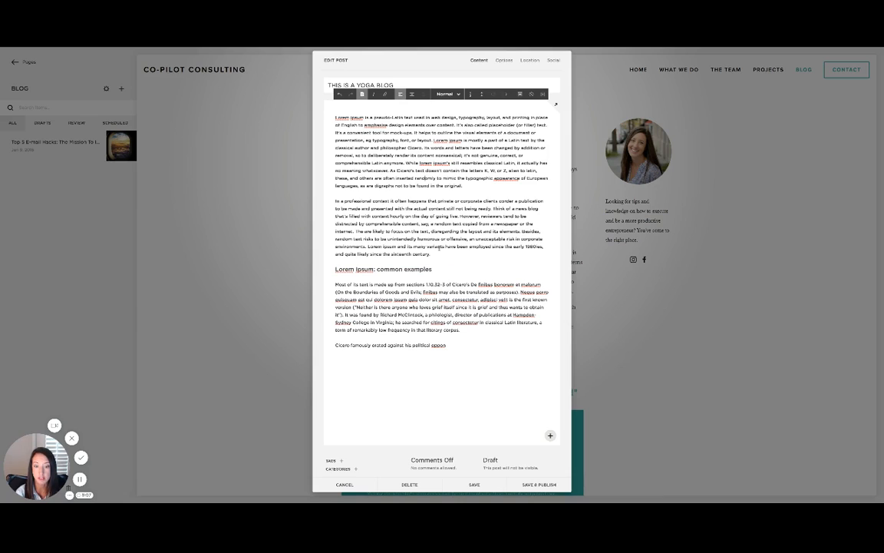
pyautogui.moveTo(435, 254); pyautogui.dragTo(322, 116)
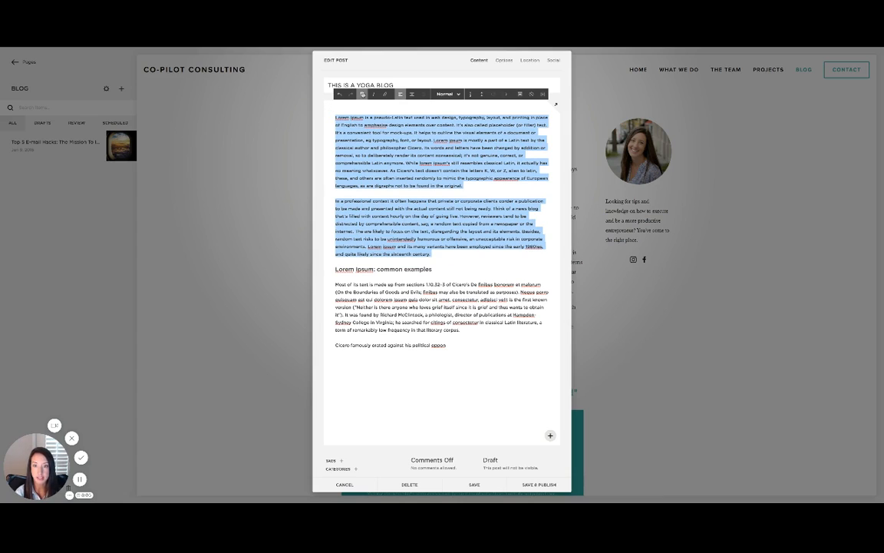
pyautogui.click(363, 94)
pyautogui.moveTo(449, 346); pyautogui.dragTo(335, 284)
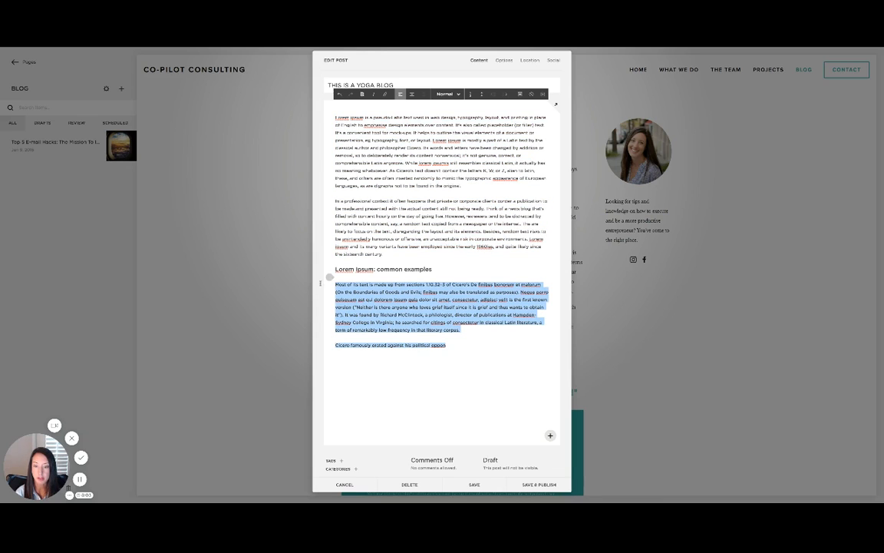
pyautogui.click(363, 95)
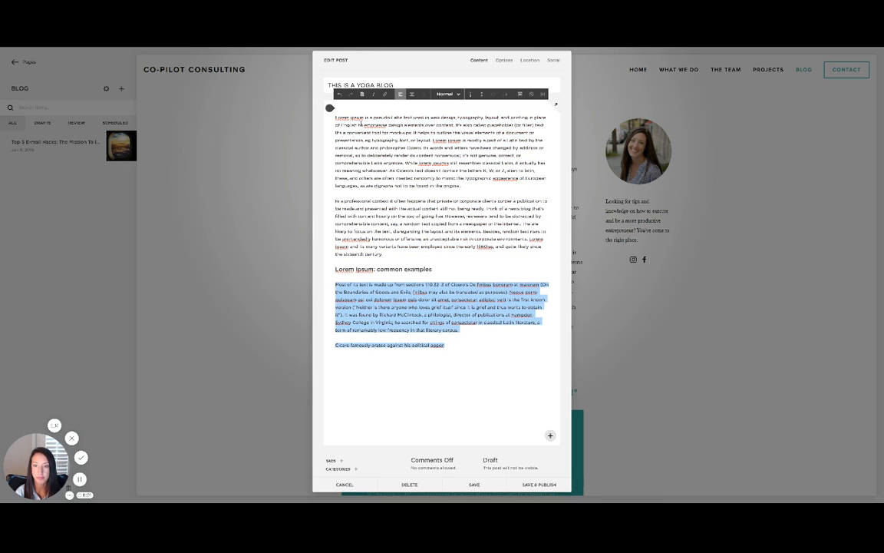
pyautogui.click(364, 125)
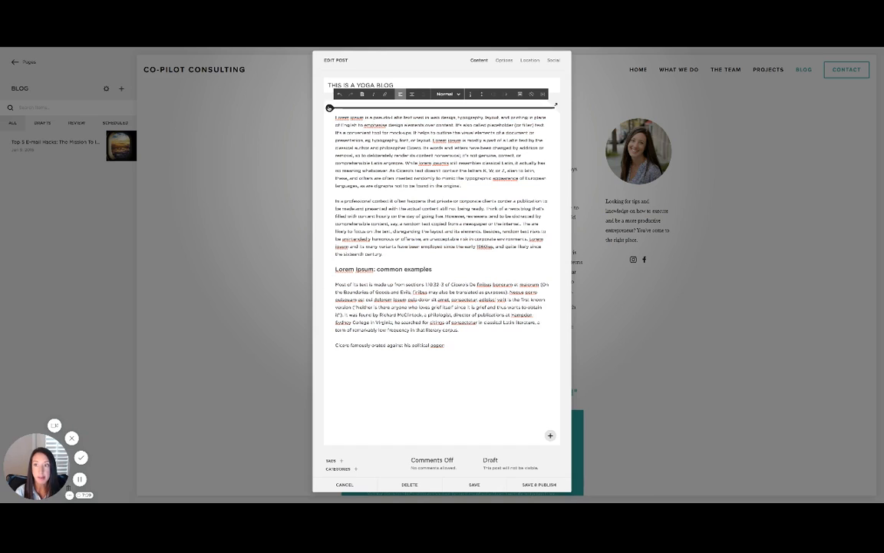
# Insert an image block above the body text and upload the photo of the yoga pose by the sea
pyautogui.click(330, 107)
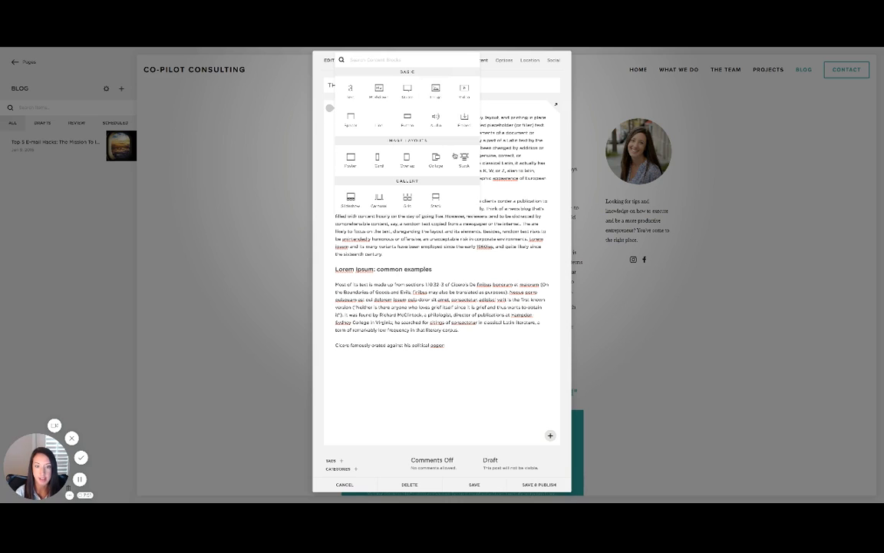
pyautogui.click(435, 89)
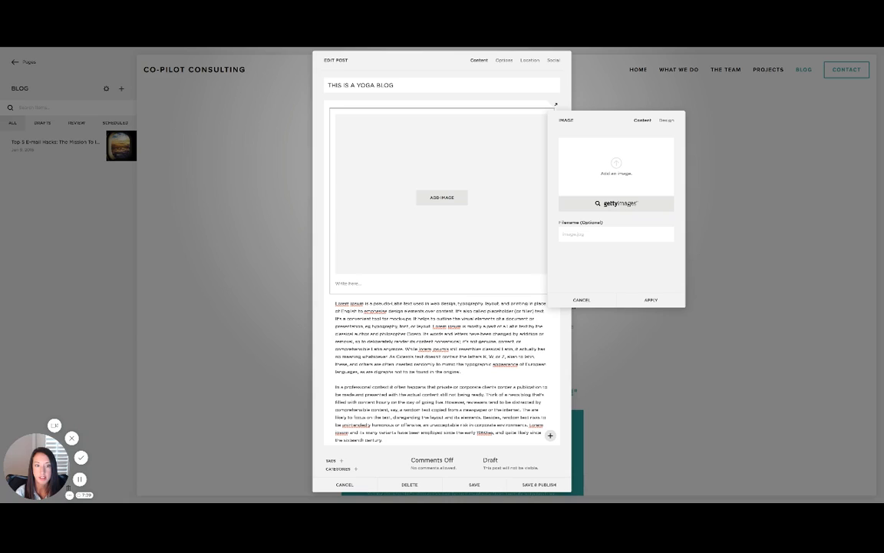
pyautogui.doubleClick(549, 146)
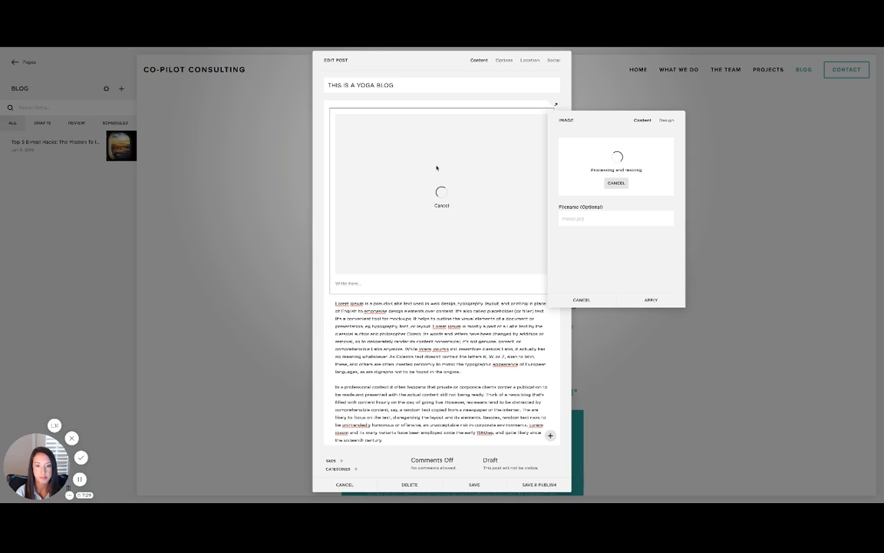
pyautogui.scroll(-1, 436, 168)
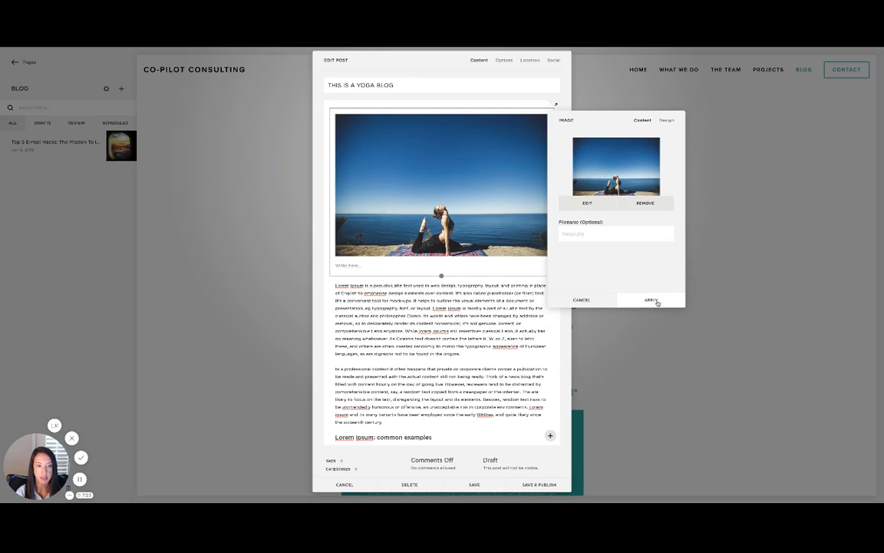
# Set the uploaded image's filename to YogaBeach and apply the image settings
pyautogui.click(578, 234)
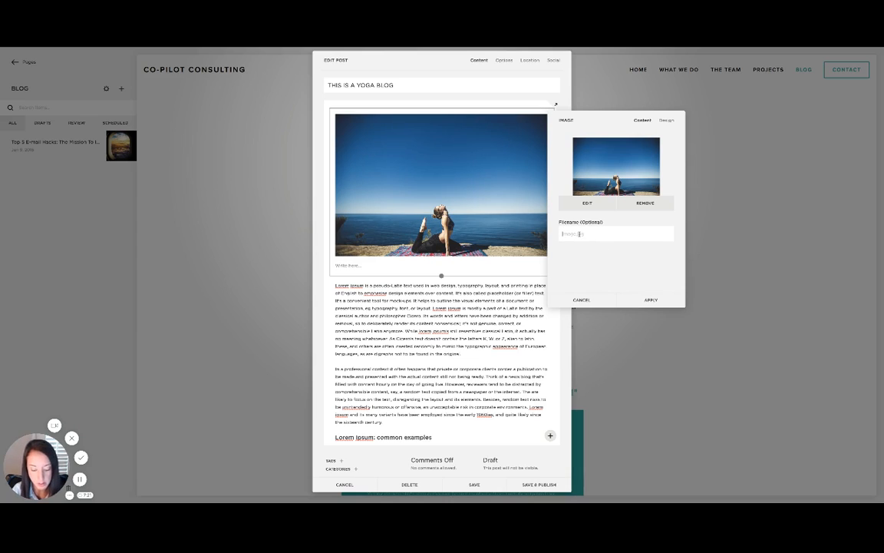
pyautogui.write('Yoga')
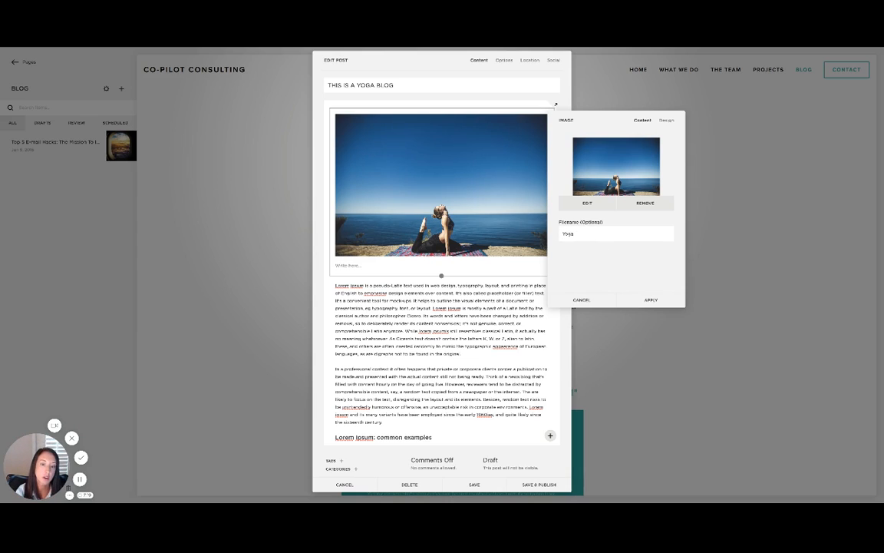
pyautogui.write('Beach')
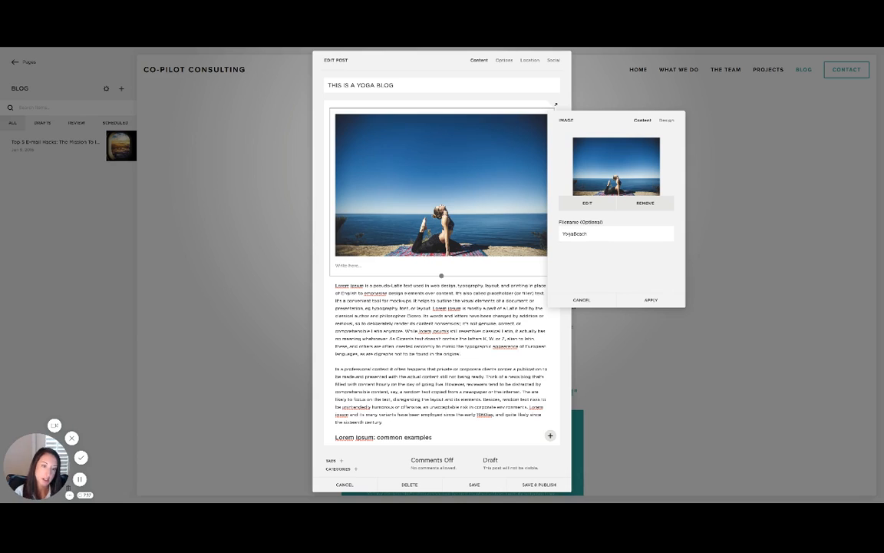
pyautogui.click(651, 299)
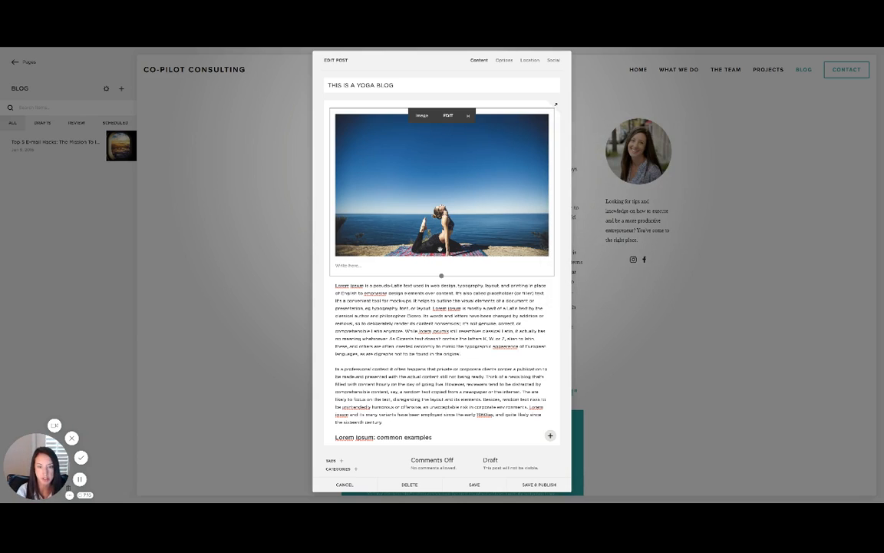
pyautogui.scroll(-1, 439, 272)
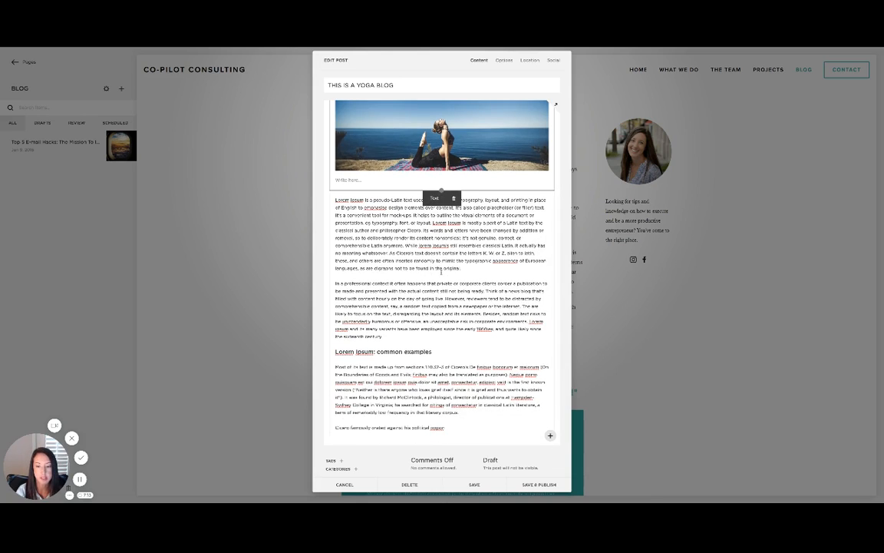
pyautogui.scroll(1, 424, 260)
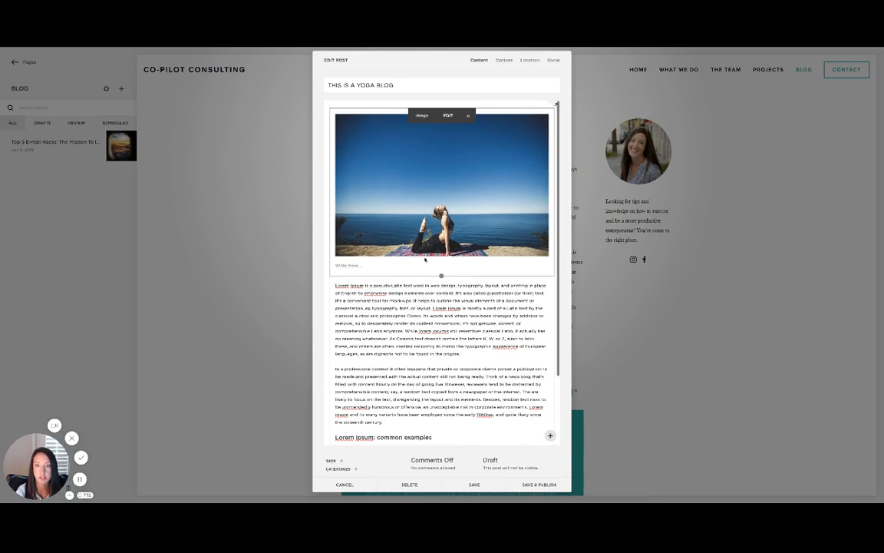
# Add the yoga photo as the post's thumbnail image and set the end of the post URL to yogablog
pyautogui.click(505, 60)
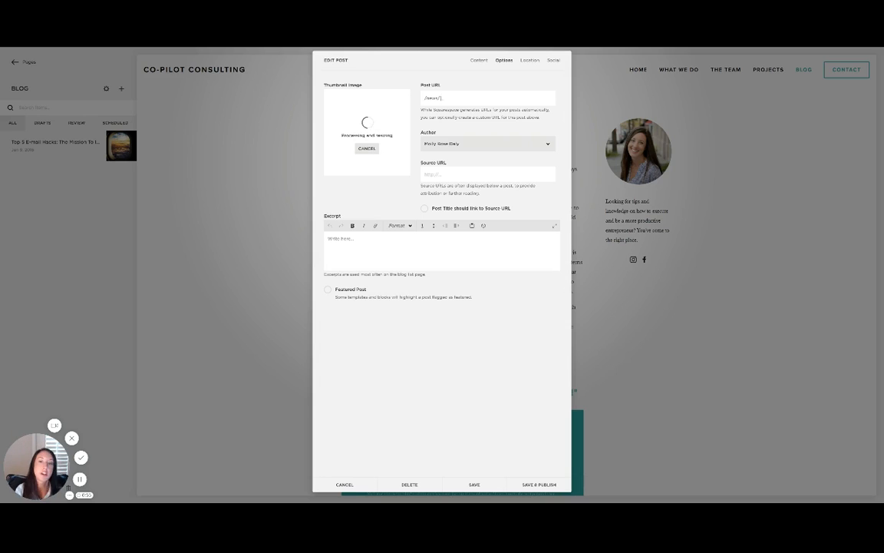
pyautogui.write('y')
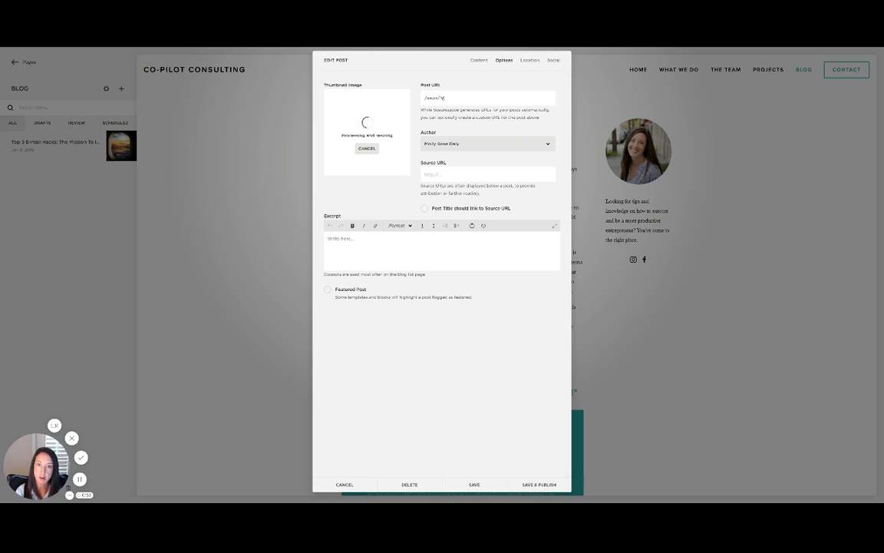
pyautogui.write('ogablog')
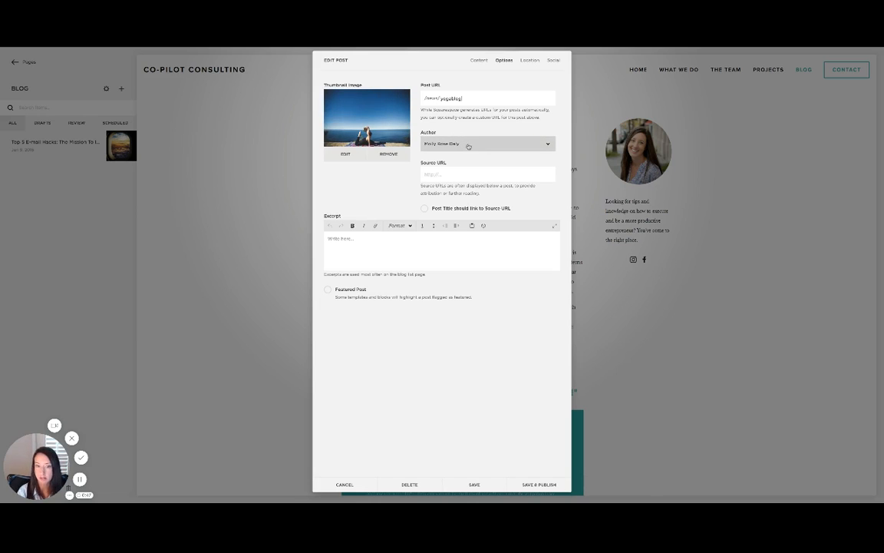
# Look over the post's excerpt, location and social sharing settings, ending back at the post content
pyautogui.click(337, 240)
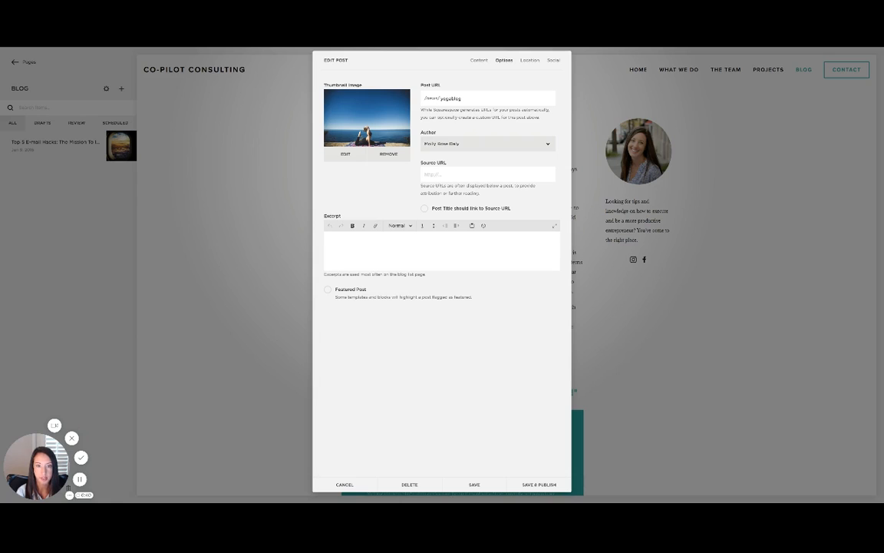
pyautogui.click(527, 60)
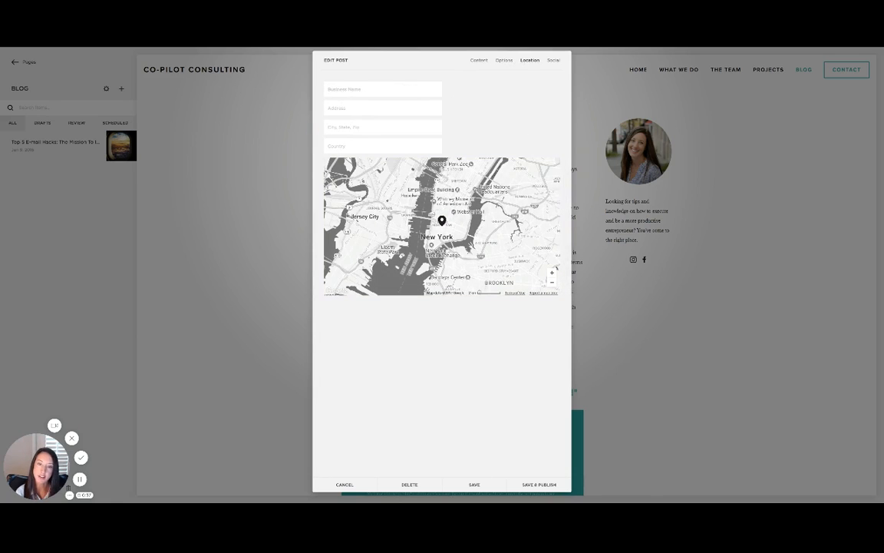
pyautogui.click(553, 60)
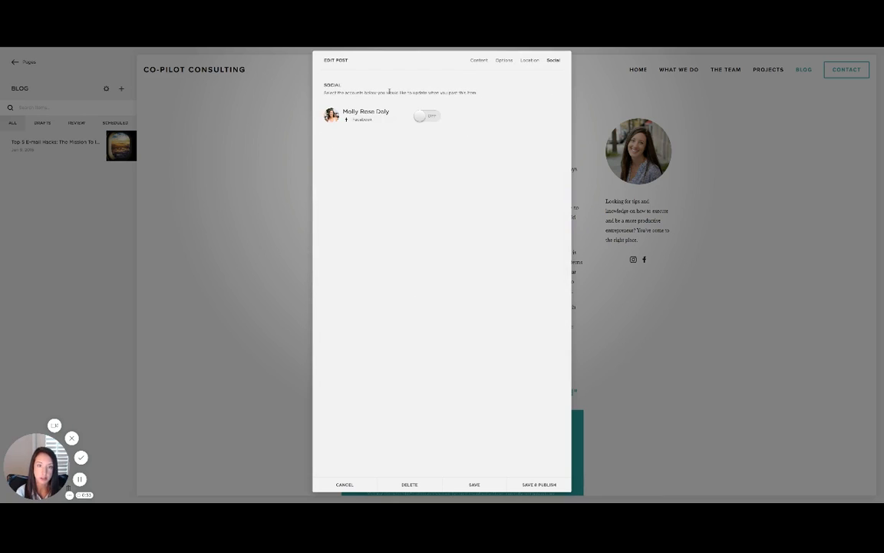
pyautogui.click(478, 60)
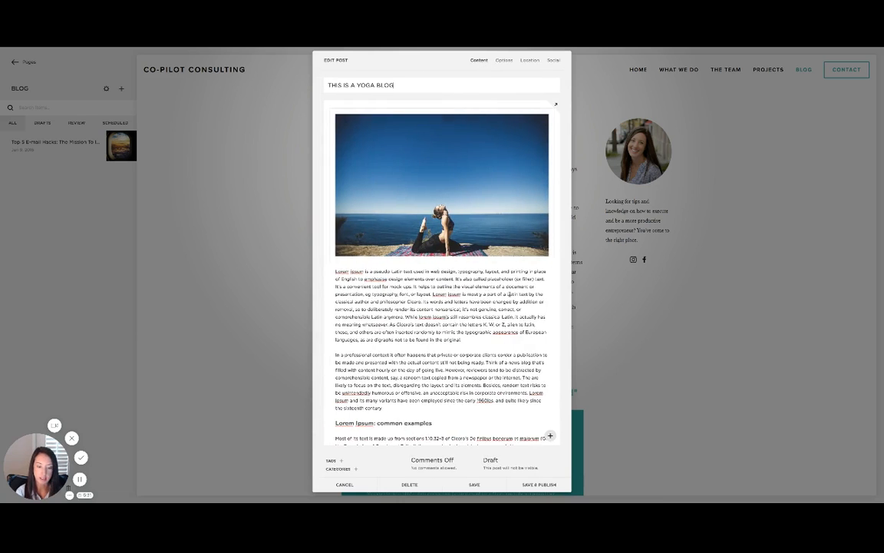
# View the external link options for the words "literary corpus" in the body text and close them without adding a link
pyautogui.scroll(-1, 509, 294)
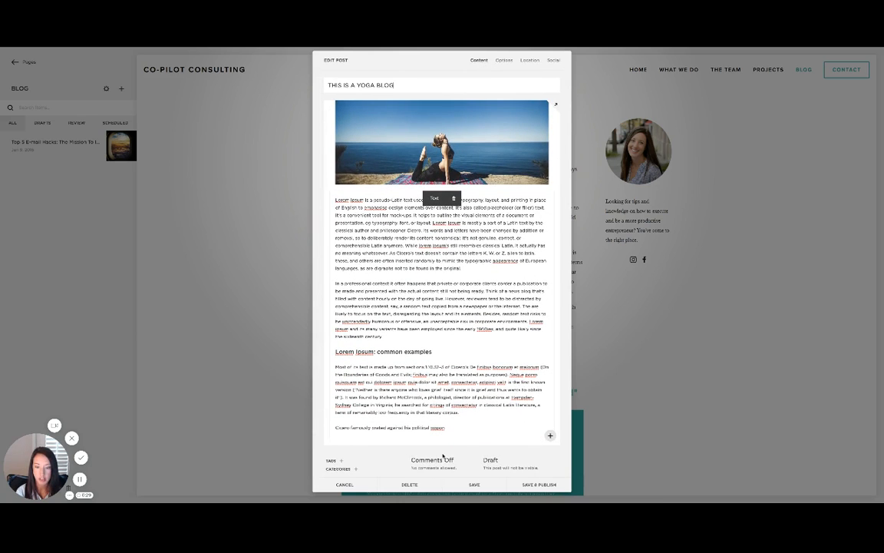
pyautogui.moveTo(460, 412); pyautogui.dragTo(426, 413)
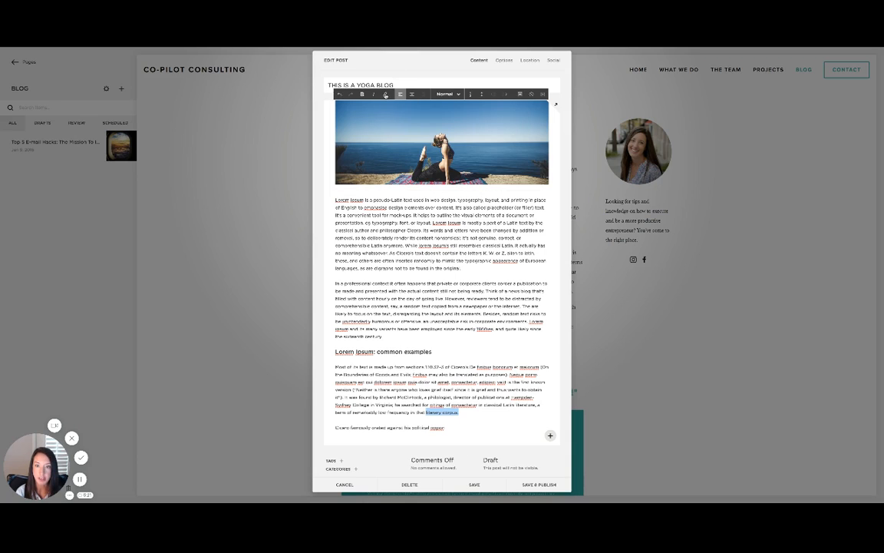
pyautogui.click(386, 94)
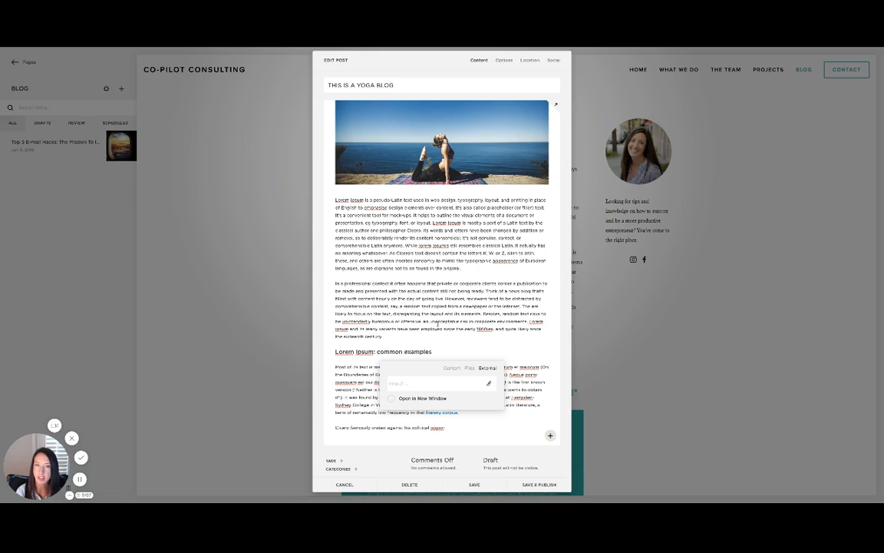
pyautogui.click(438, 324)
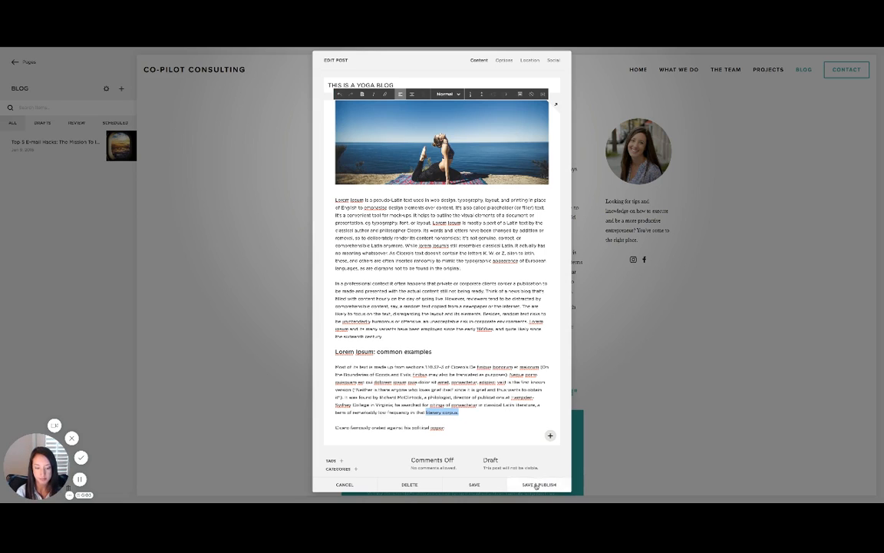
# Check the post's publishing status options without choosing one, and save and publish the yoga post
pyautogui.click(489, 461)
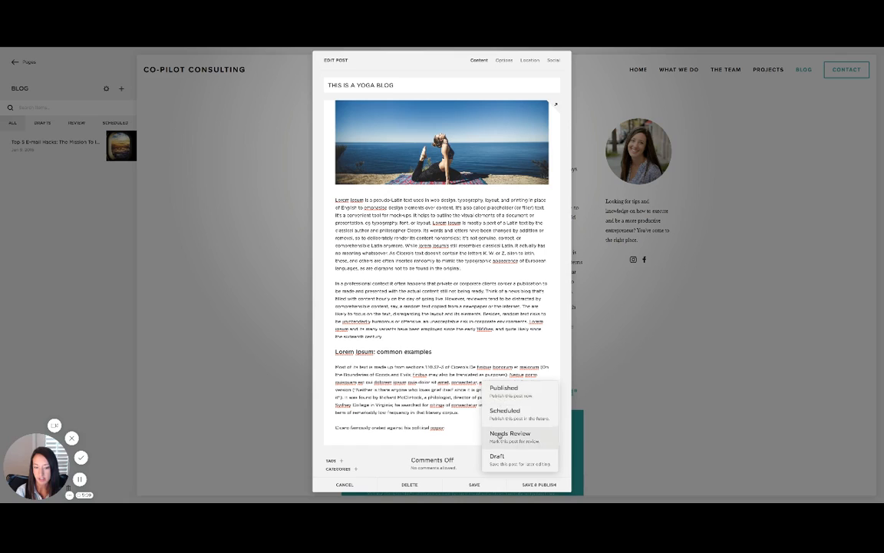
pyautogui.click(467, 435)
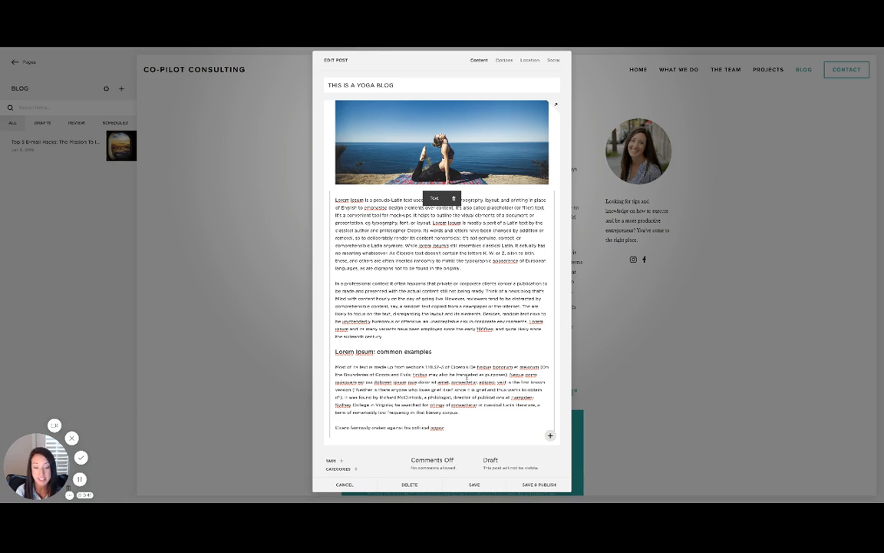
pyautogui.click(540, 485)
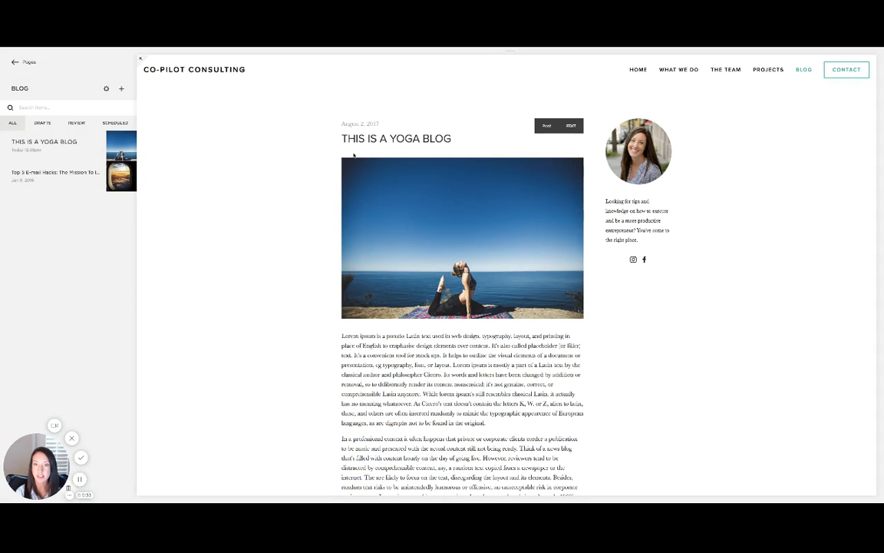
# Look through the posts on the blog page and open the post THIS IS A YOGA BLOG on its own page
pyautogui.scroll(-5, 436, 331)
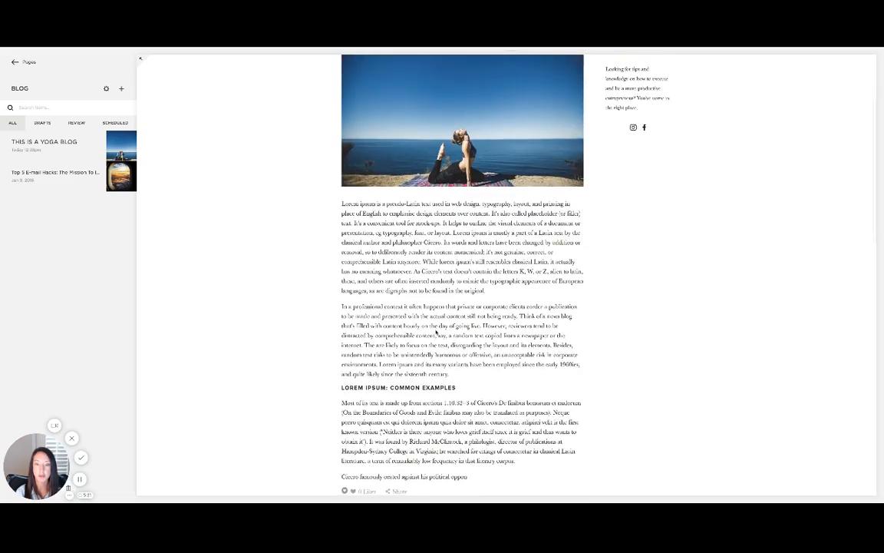
pyautogui.scroll(-3, 436, 330)
pyautogui.scroll(8, 435, 329)
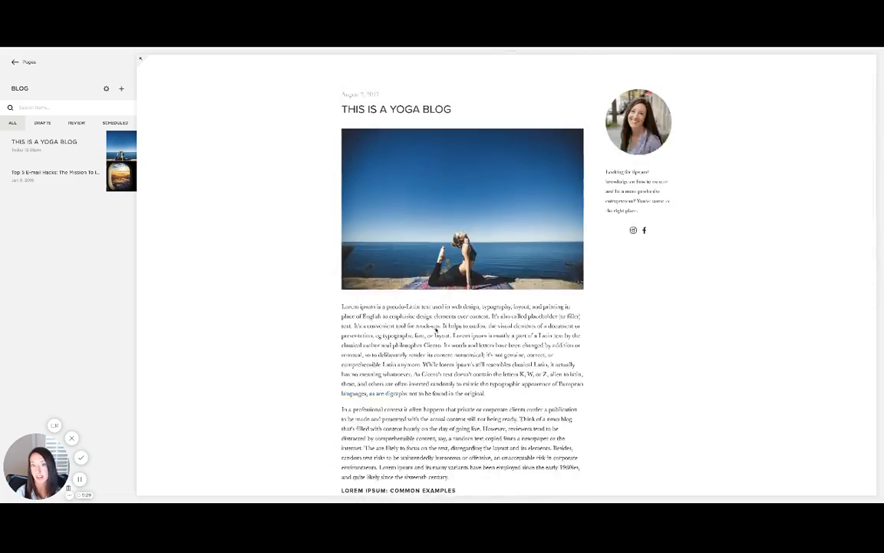
pyautogui.scroll(-10, 436, 329)
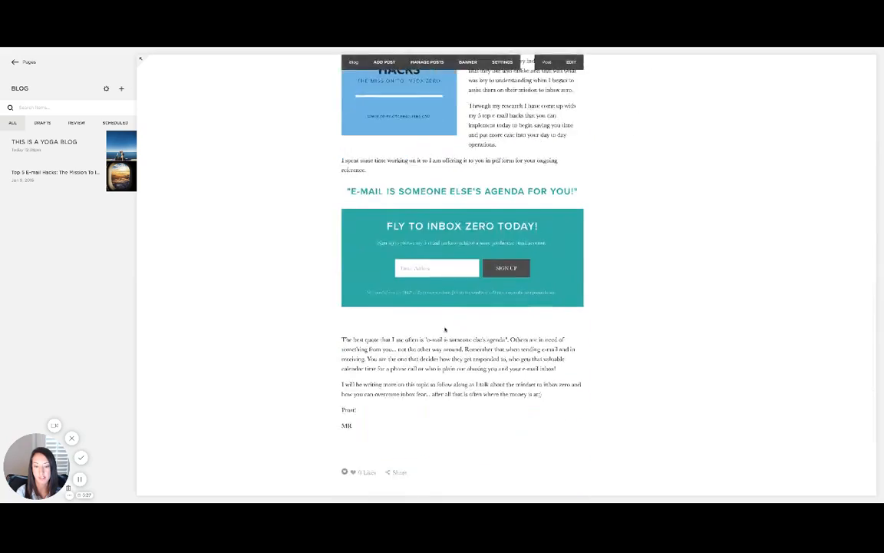
pyautogui.scroll(8, 443, 328)
pyautogui.scroll(4, 444, 329)
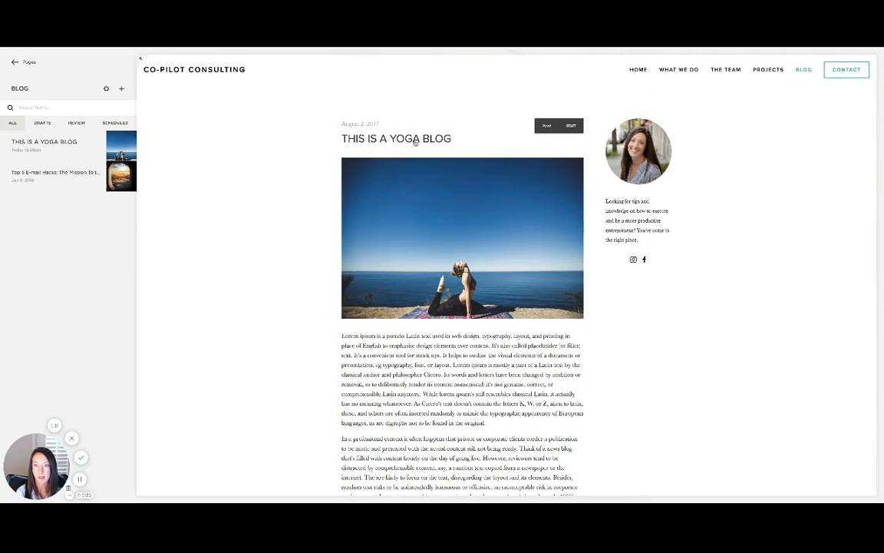
pyautogui.click(411, 139)
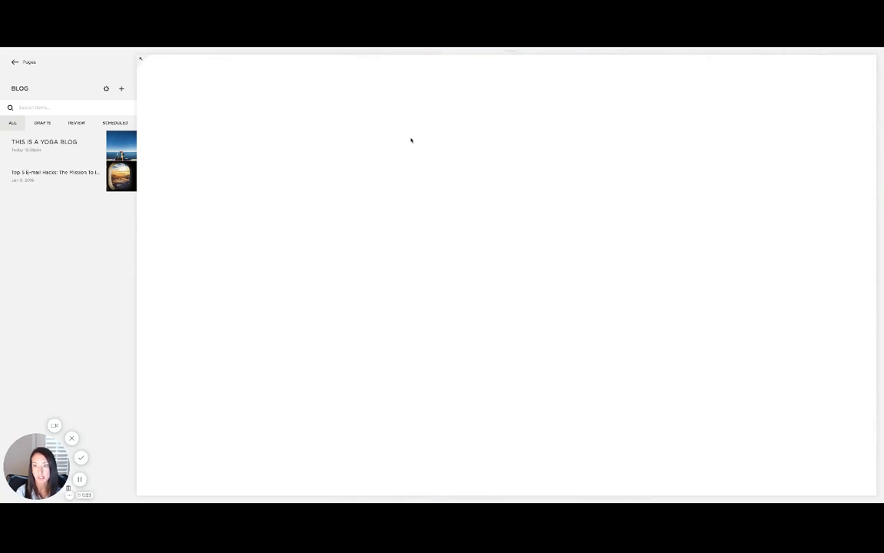